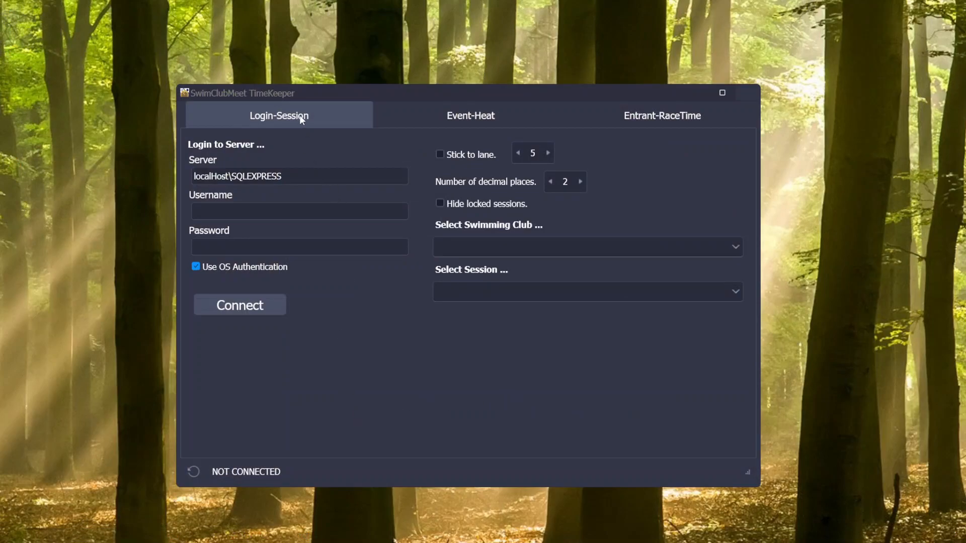
# Look over the empty event and entrant pages, and connect to the localHost\SQLEXPRESS server with OS authentication.
pyautogui.click(455, 116)
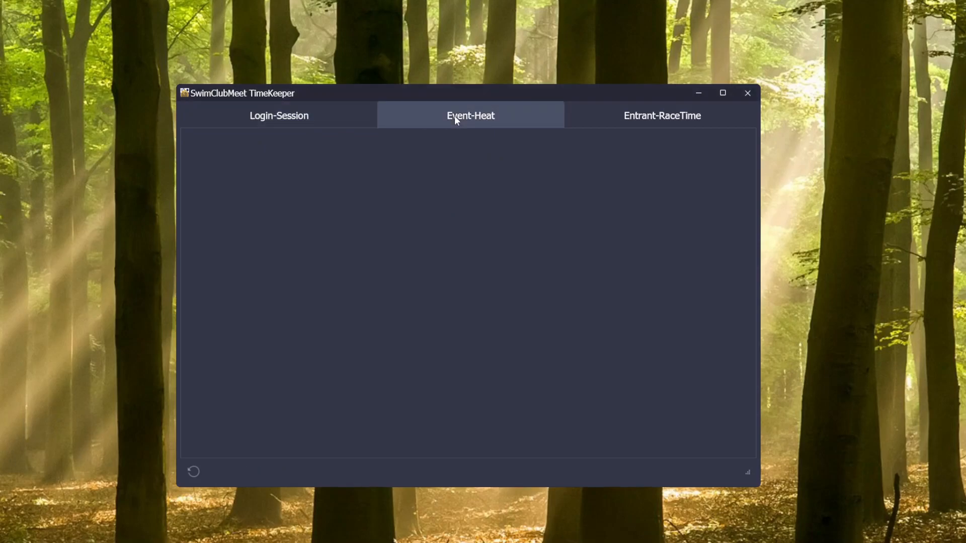
pyautogui.click(655, 117)
pyautogui.click(266, 117)
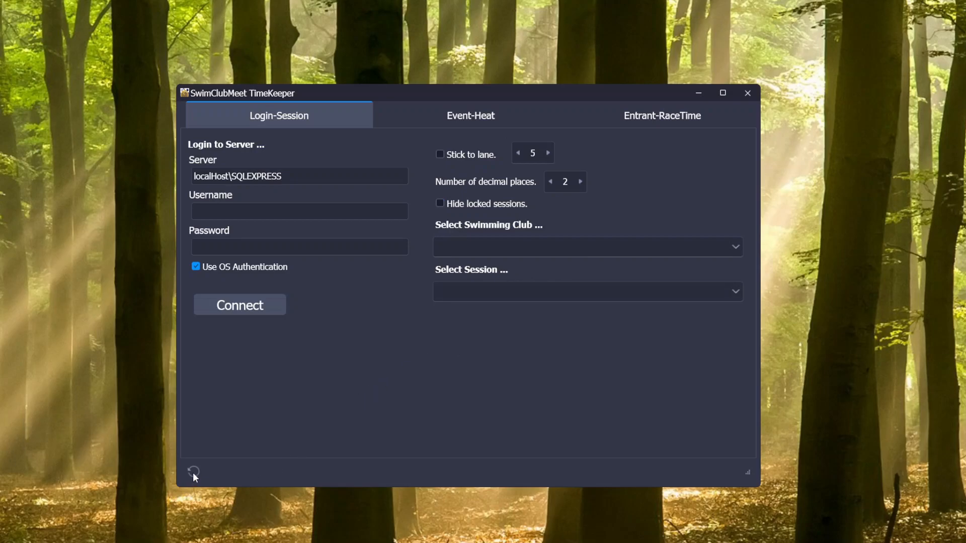
pyautogui.click(246, 309)
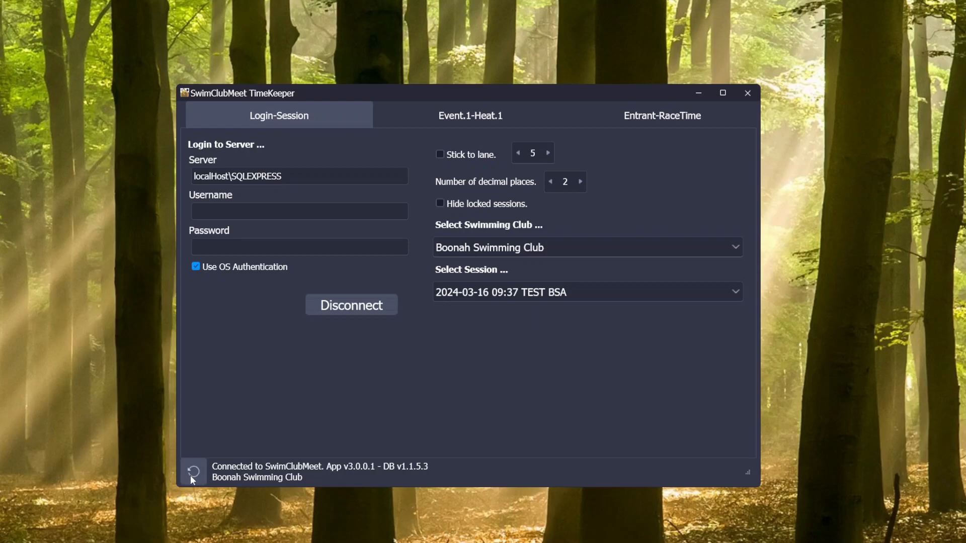
# Browse the session's events from the individual races to the relay, and select event #01 - 25m FreeStyle.
pyautogui.click(487, 119)
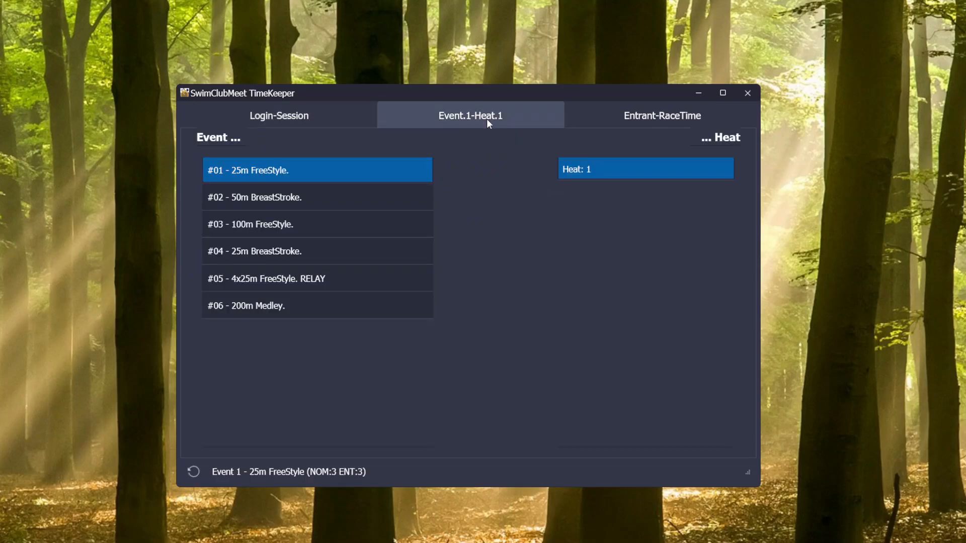
pyautogui.click(326, 196)
pyautogui.click(318, 221)
pyautogui.click(321, 252)
pyautogui.click(320, 278)
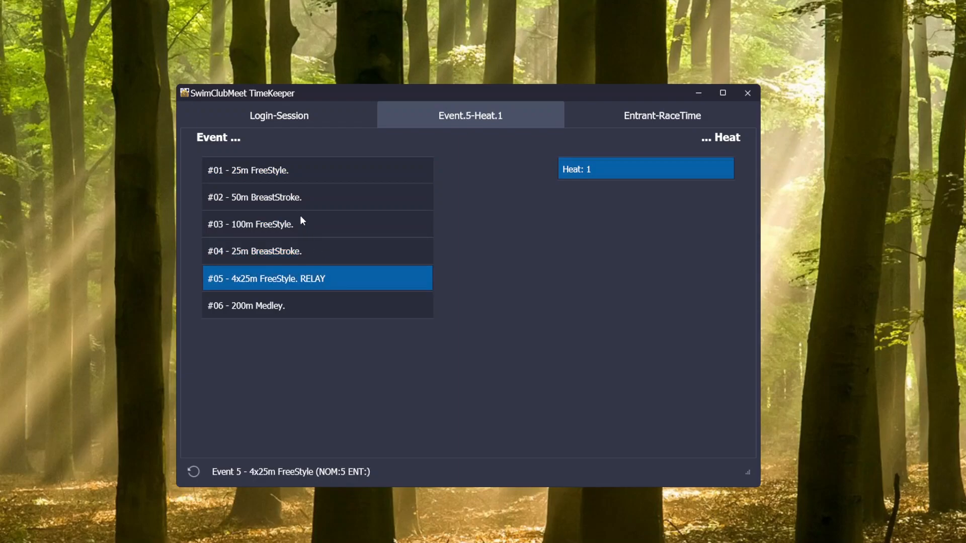
pyautogui.click(297, 225)
pyautogui.click(288, 198)
pyautogui.click(288, 171)
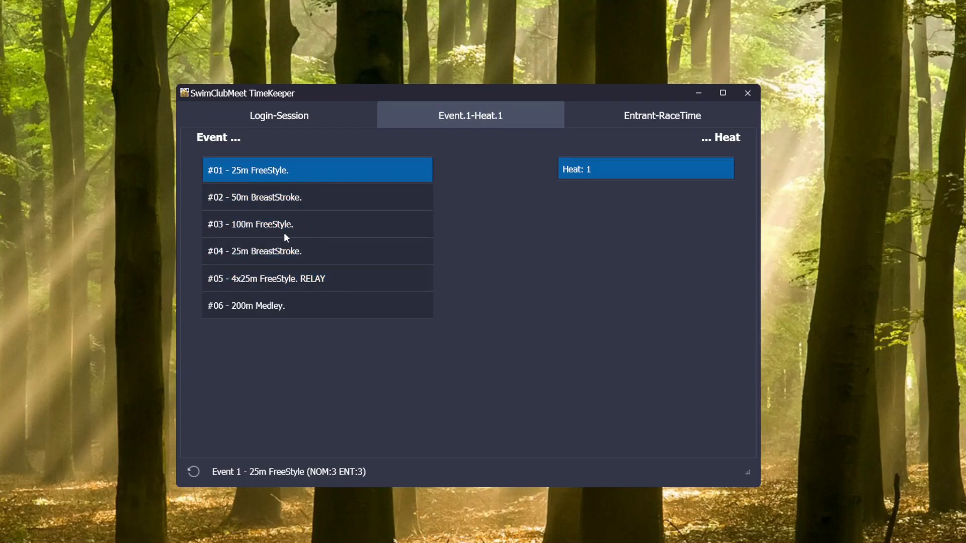
# Examine the entrants and race times in lanes 3 to 5 of heat 1, ending with the lane 3 entrant selected.
pyautogui.click(647, 123)
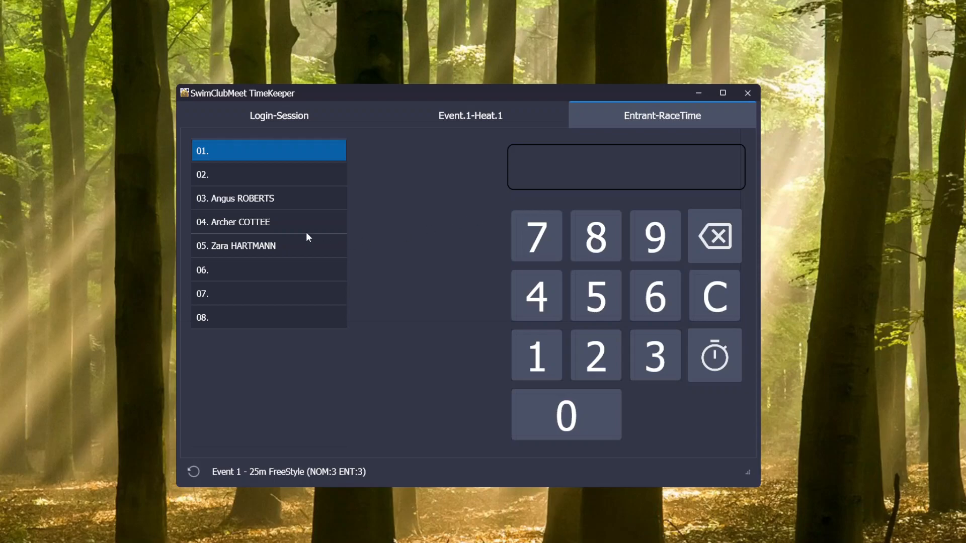
pyautogui.click(262, 199)
pyautogui.click(261, 222)
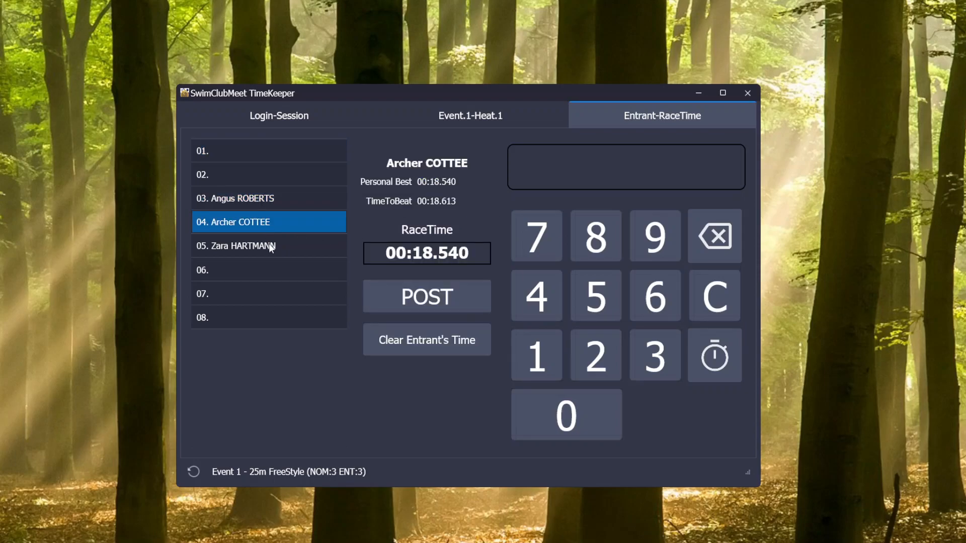
pyautogui.click(274, 246)
pyautogui.click(256, 224)
pyautogui.click(264, 200)
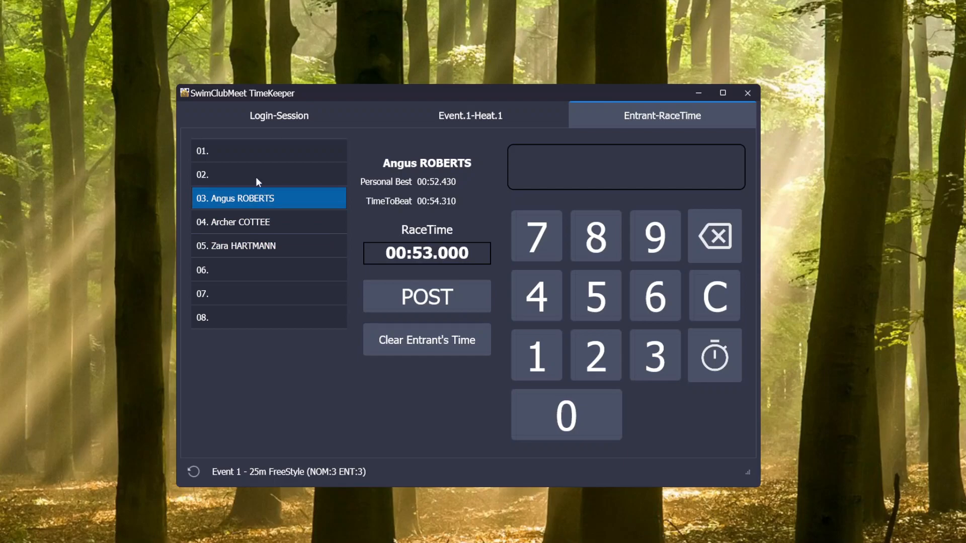
pyautogui.click(258, 176)
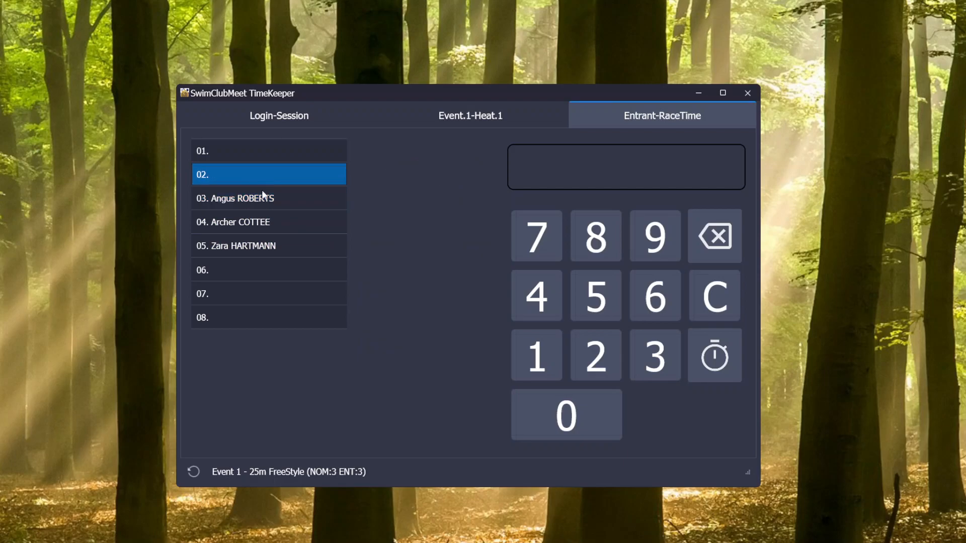
pyautogui.click(264, 222)
pyautogui.click(277, 247)
pyautogui.click(267, 222)
pyautogui.click(269, 199)
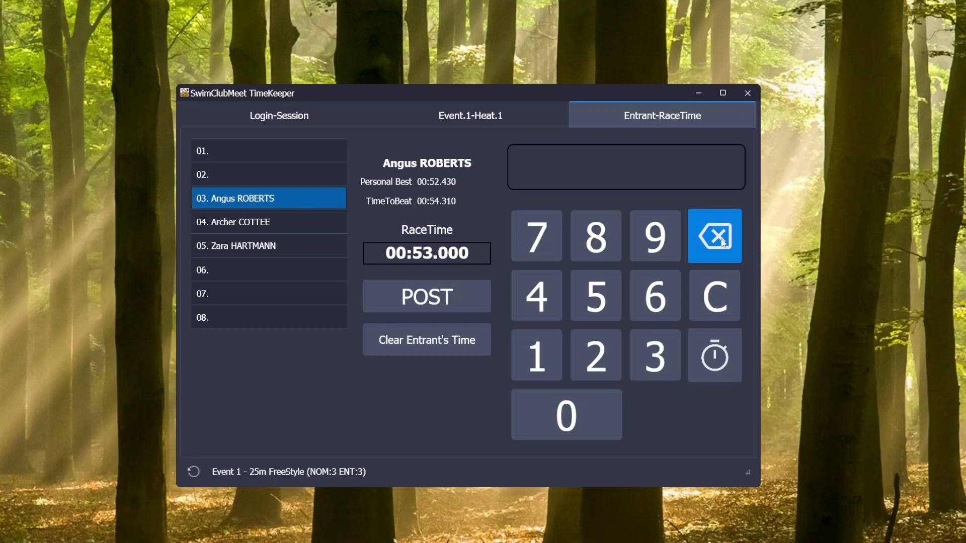
# Load the lane 3 entrant's stored race time into the time entry, clear it and enter 54.23 instead.
pyautogui.click(721, 363)
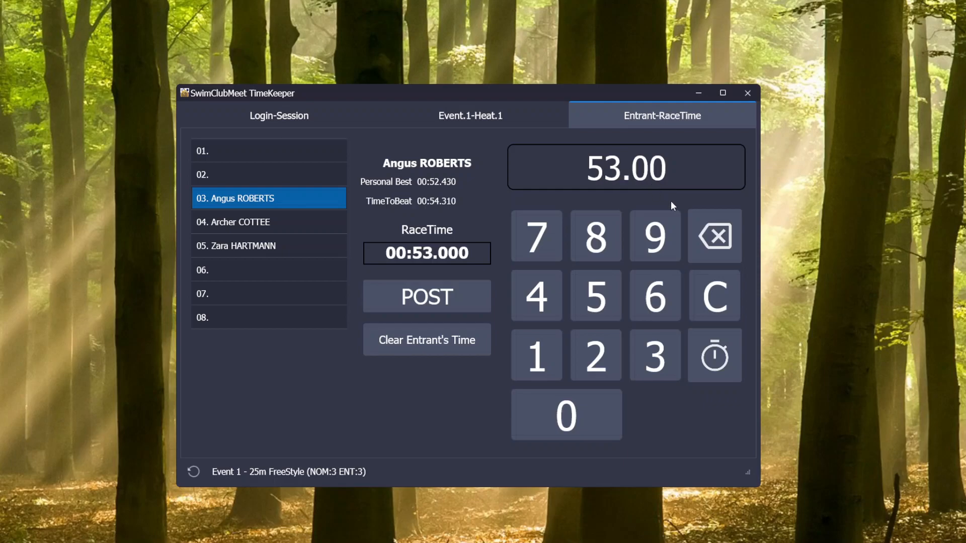
pyautogui.click(714, 295)
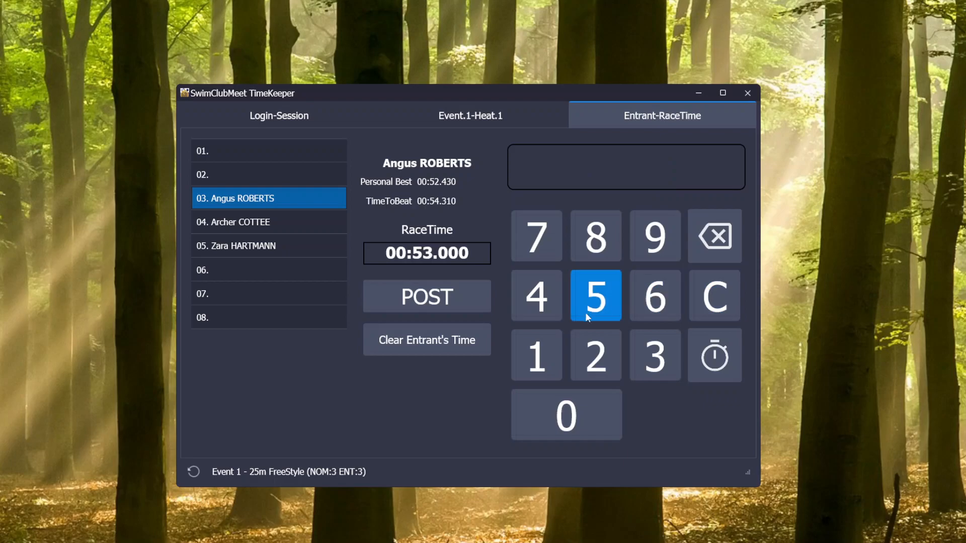
pyautogui.click(596, 302)
pyautogui.click(542, 302)
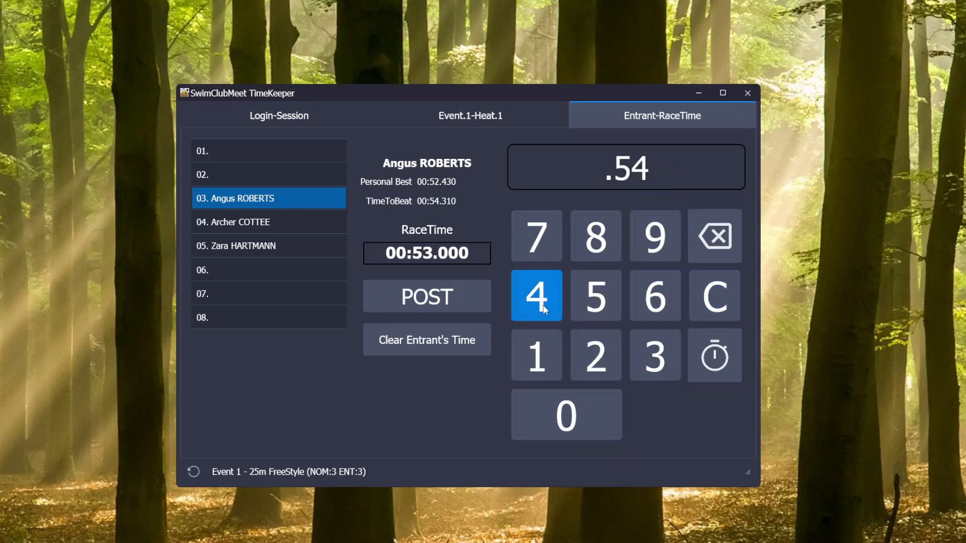
pyautogui.click(596, 368)
pyautogui.click(655, 357)
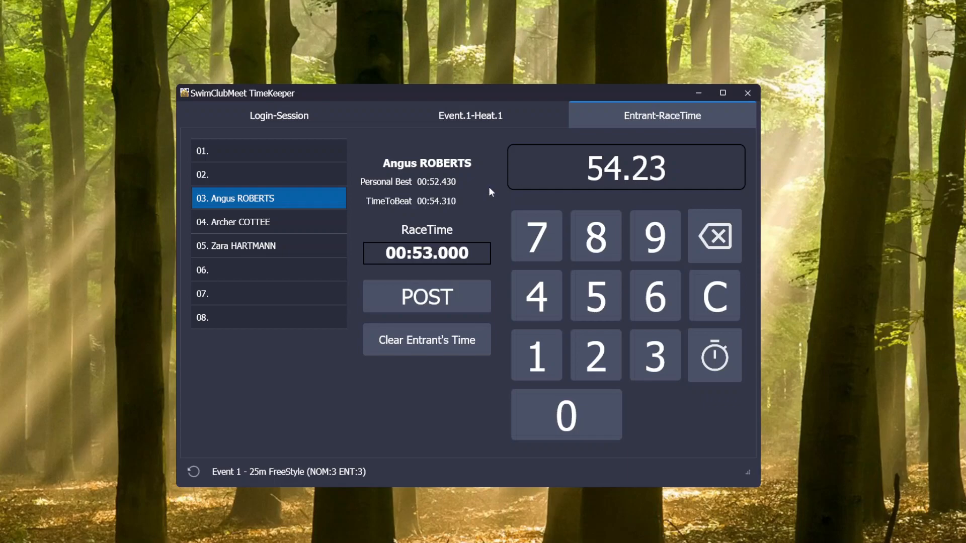
# Set the number of decimal places to 3 and extend the entered race time to 54.232.
pyautogui.click(288, 116)
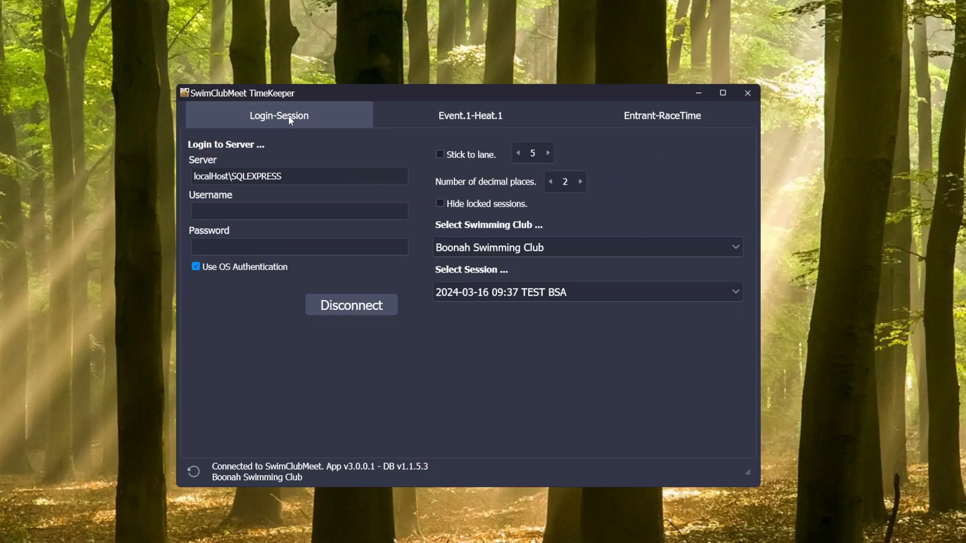
pyautogui.click(581, 183)
pyautogui.click(550, 182)
pyautogui.click(661, 116)
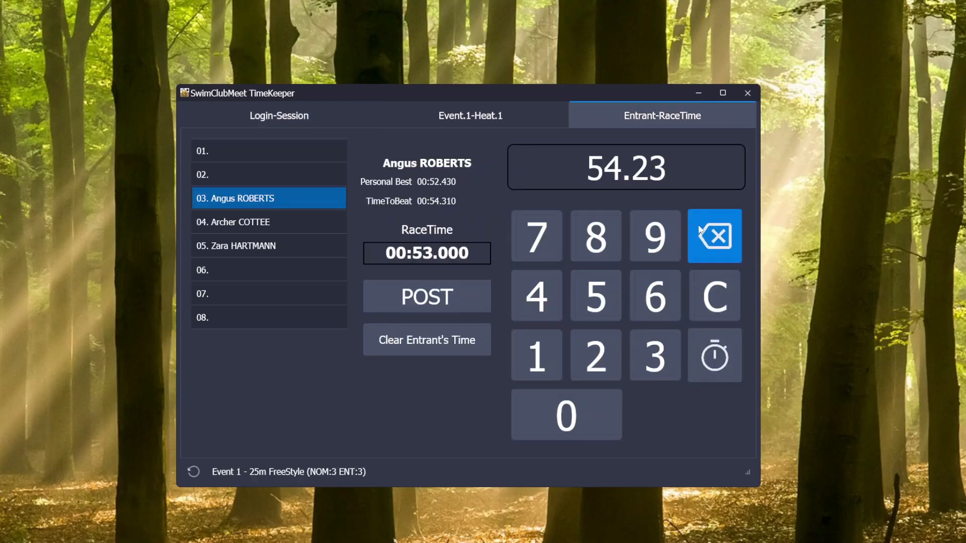
pyautogui.click(618, 336)
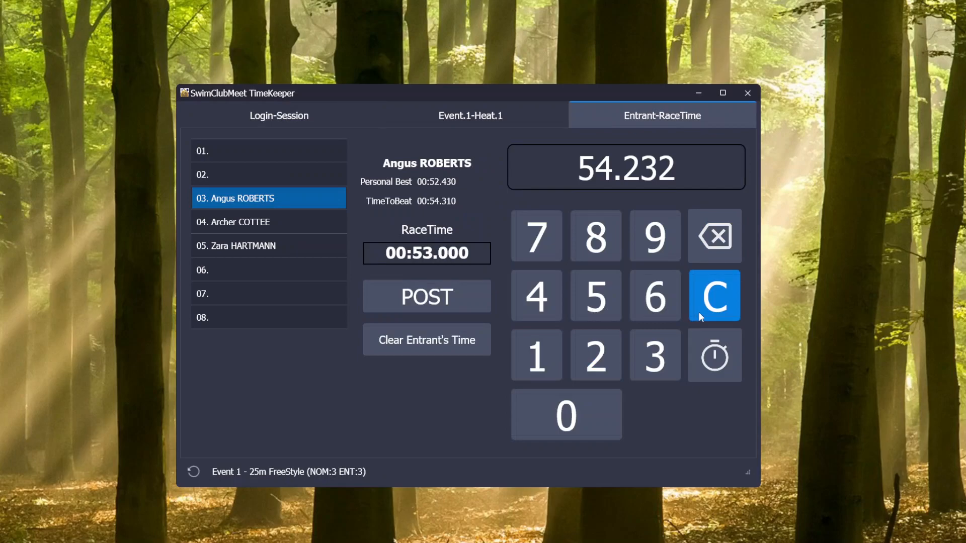
# Set the number of decimal places to 2 and return to the race-time entry.
pyautogui.click(342, 117)
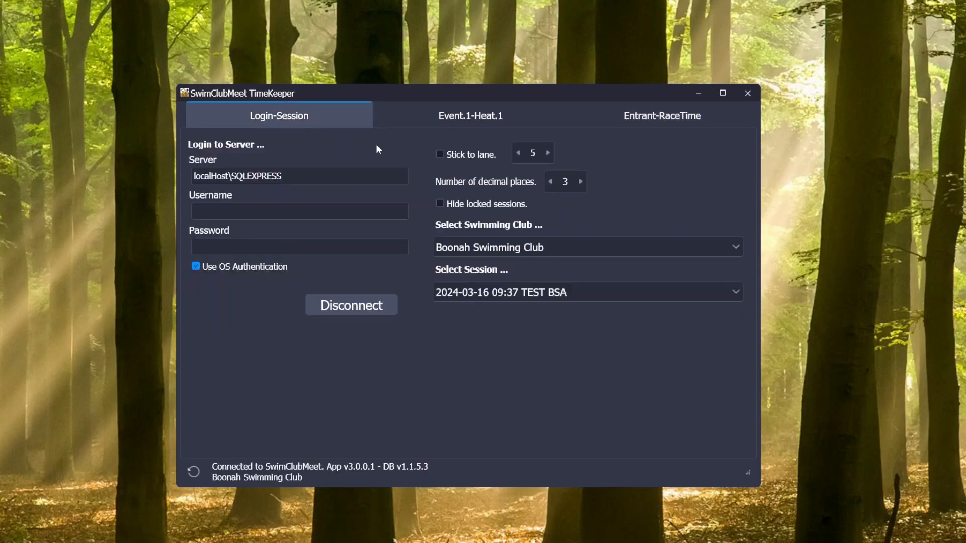
pyautogui.click(551, 182)
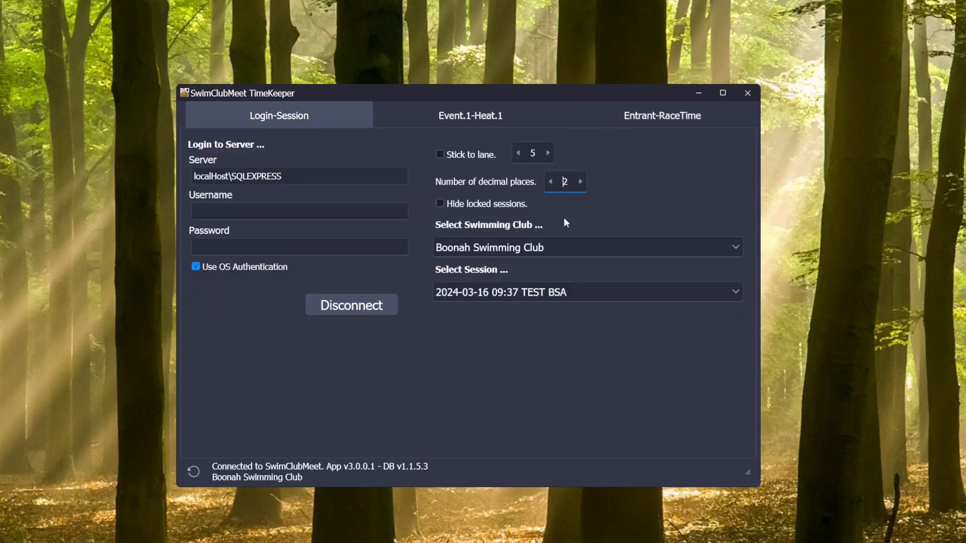
pyautogui.click(652, 119)
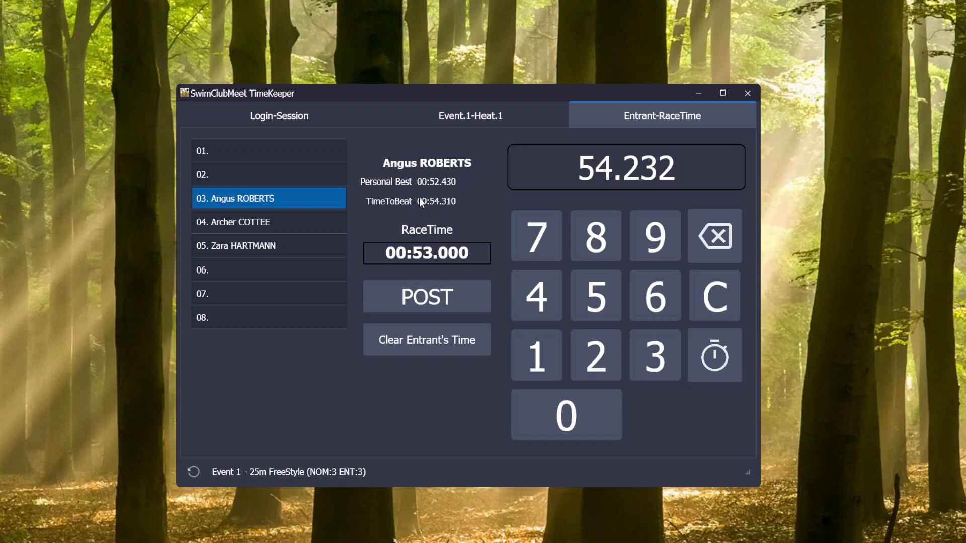
# Delete the entered time digit by digit, enter 54.20 and post it as the lane 3 entrant's race time.
pyautogui.click(716, 240)
pyautogui.click(716, 240)
pyautogui.click(716, 241)
pyautogui.click(716, 241)
pyautogui.click(716, 240)
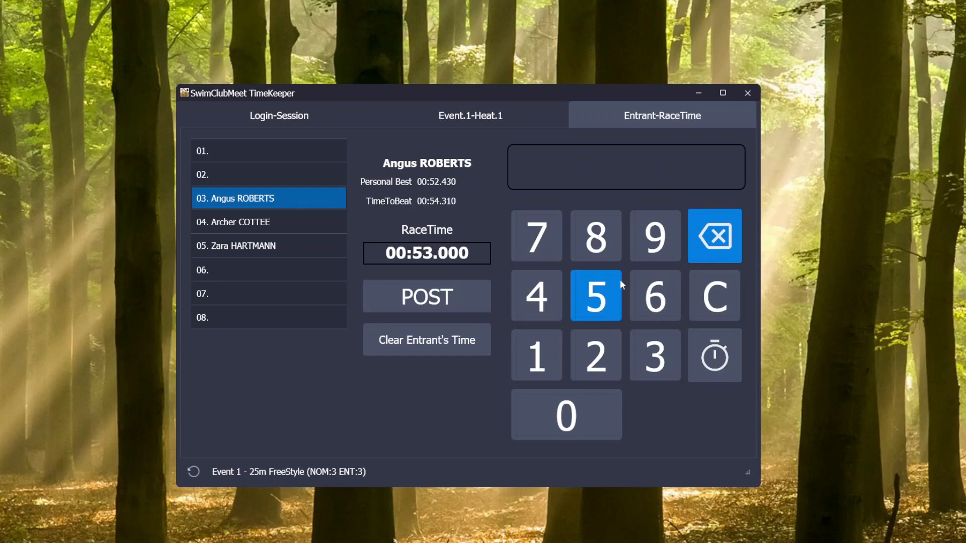
pyautogui.click(593, 298)
pyautogui.click(552, 298)
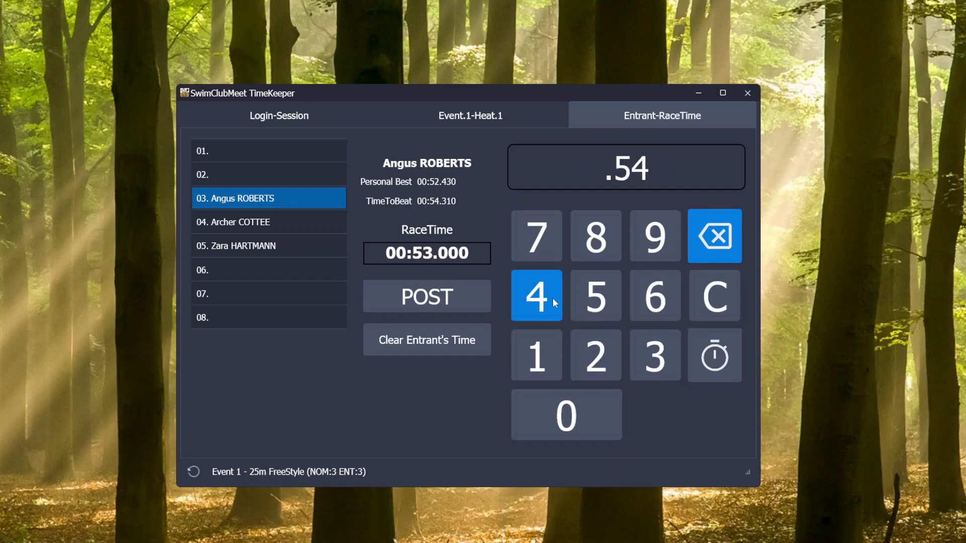
pyautogui.click(603, 358)
pyautogui.click(604, 407)
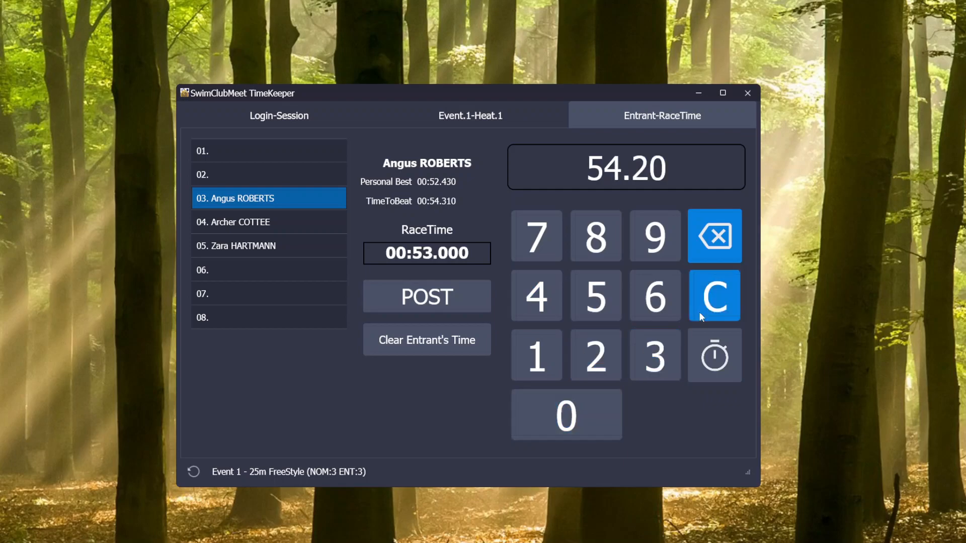
pyautogui.click(430, 297)
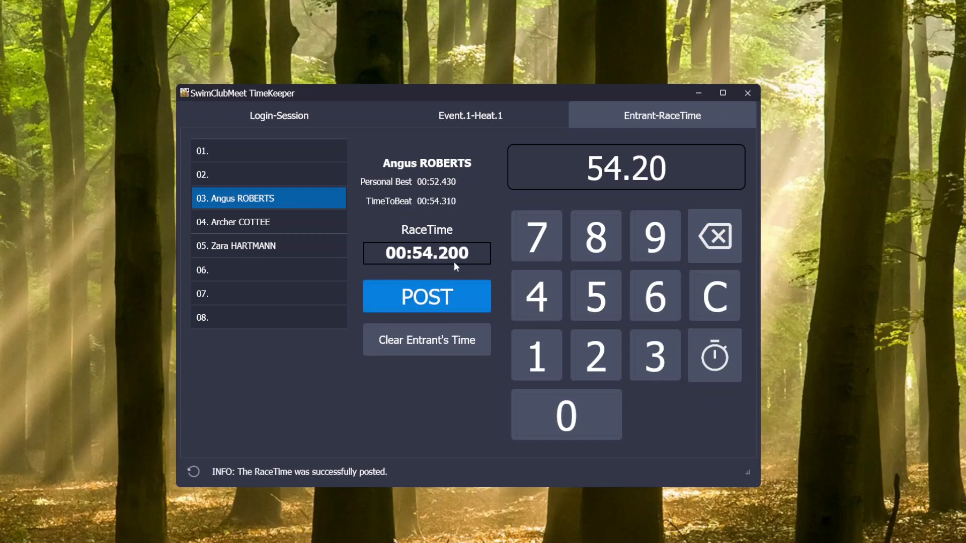
# Clear the recorded race times of the entrants in lanes 4 and 5.
pyautogui.click(278, 222)
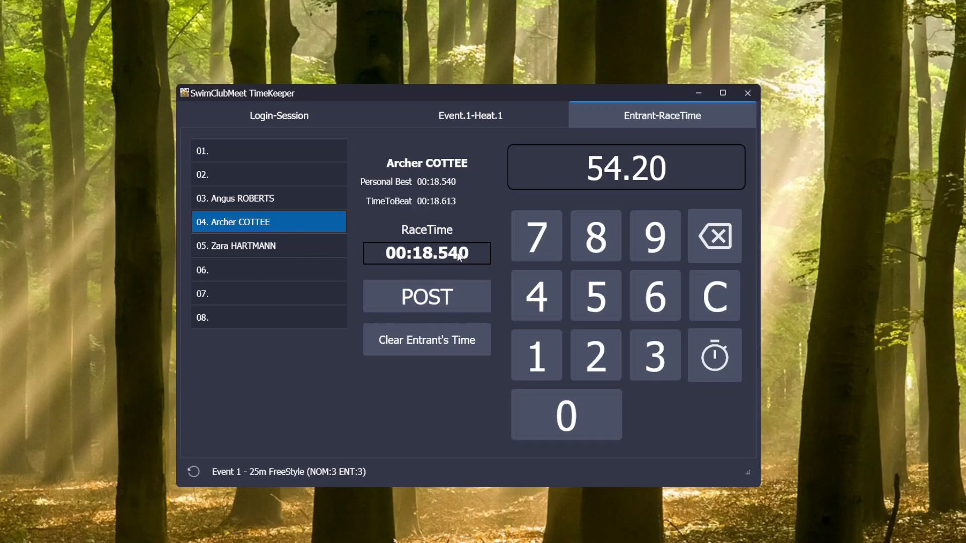
pyautogui.click(440, 341)
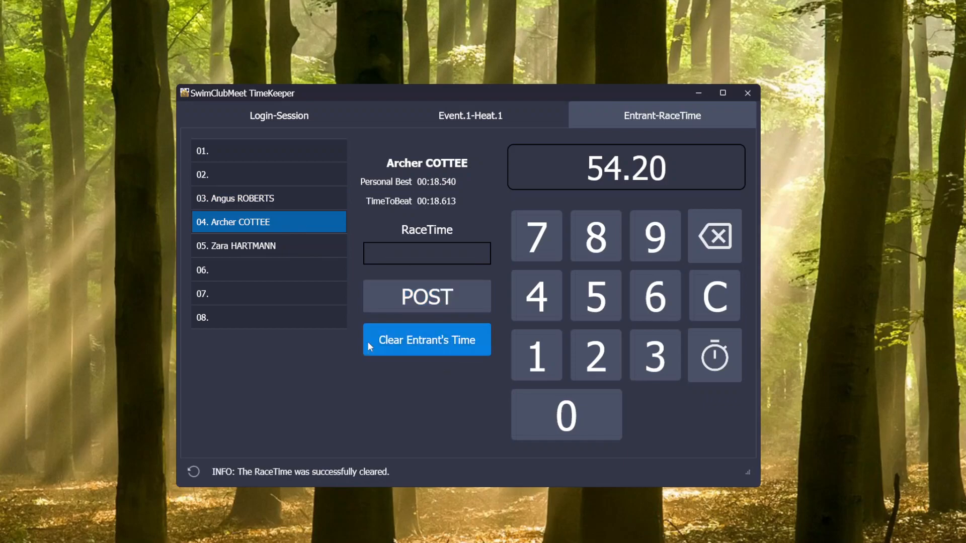
pyautogui.click(274, 248)
pyautogui.click(435, 338)
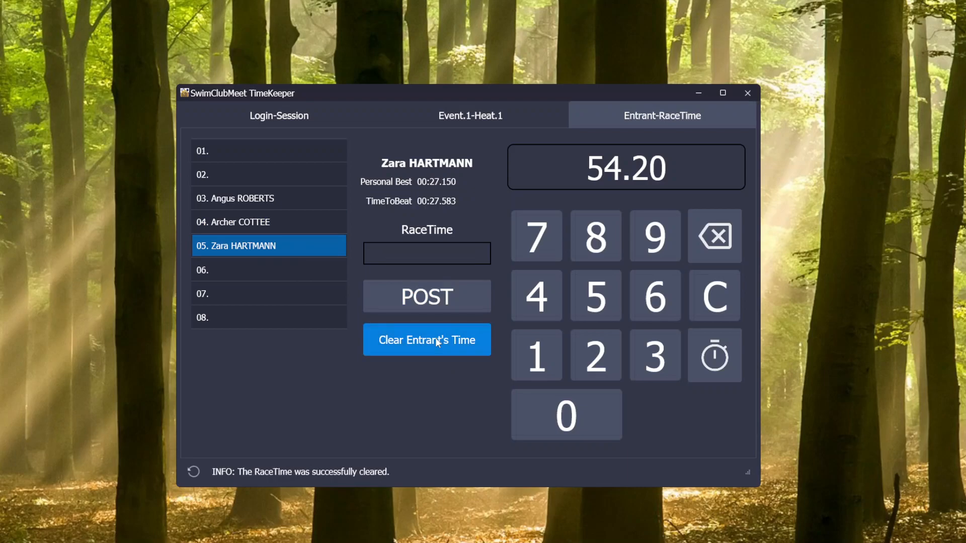
# Recheck the lane 3 entrant's race time, and refresh the meet data from the event list.
pyautogui.click(263, 203)
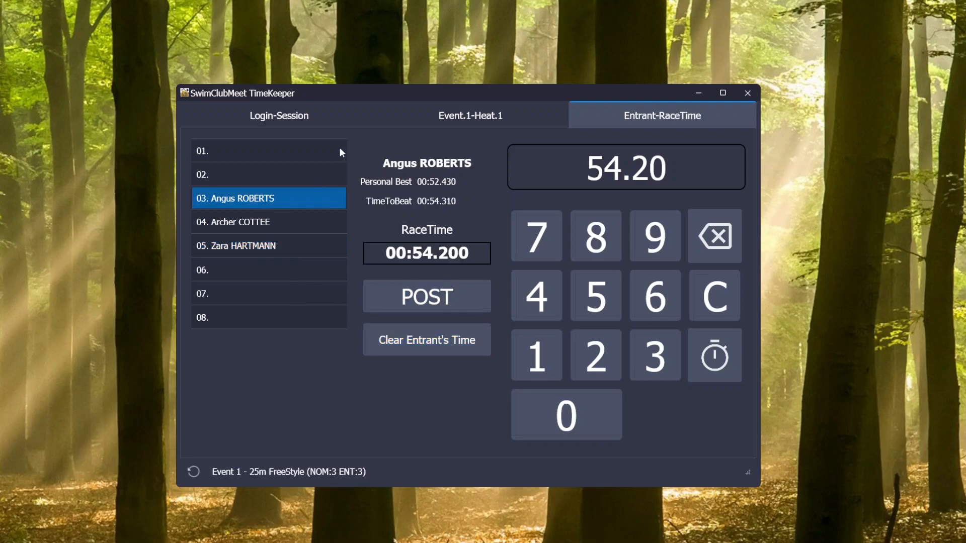
pyautogui.click(437, 125)
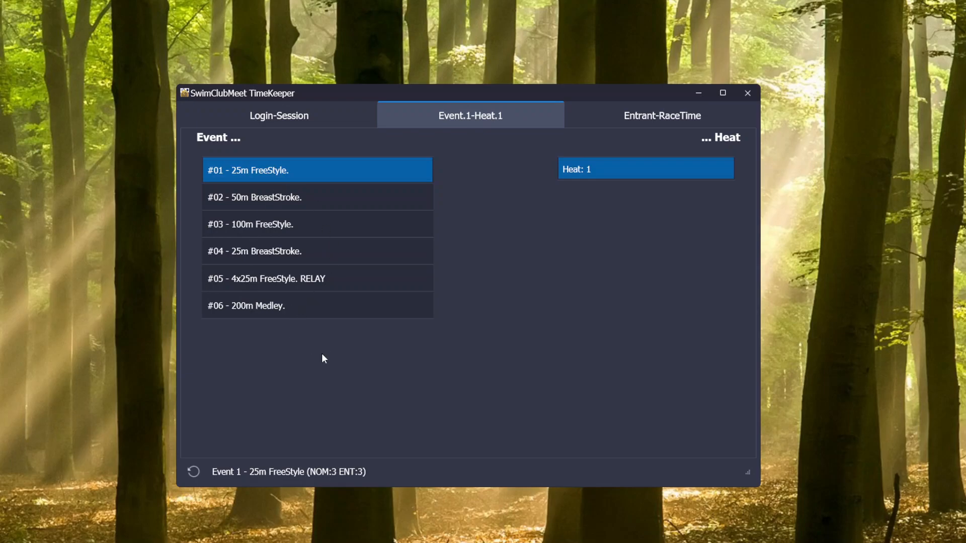
pyautogui.click(193, 475)
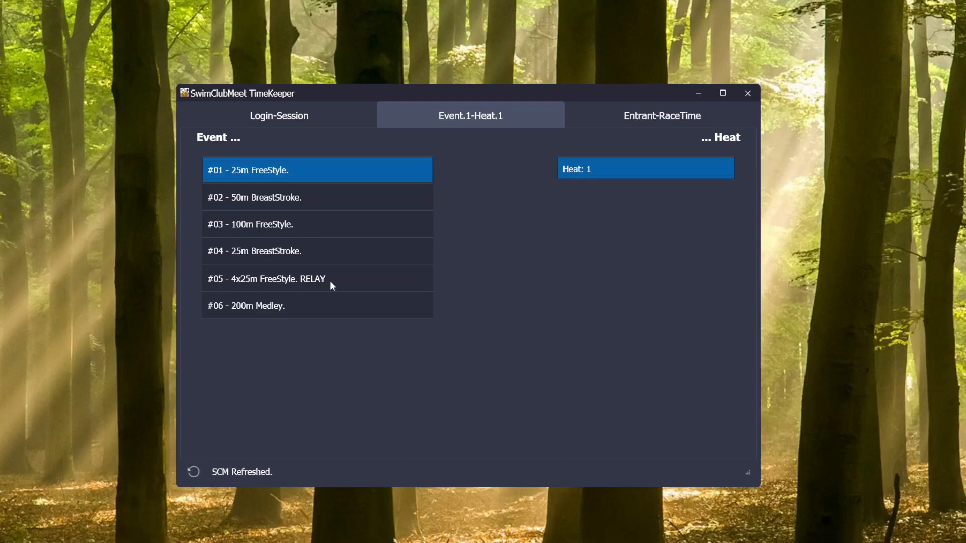
# Enable Stick to lane for lane 5, and open the entrants of event #02 - 50m BreastStroke.
pyautogui.click(300, 124)
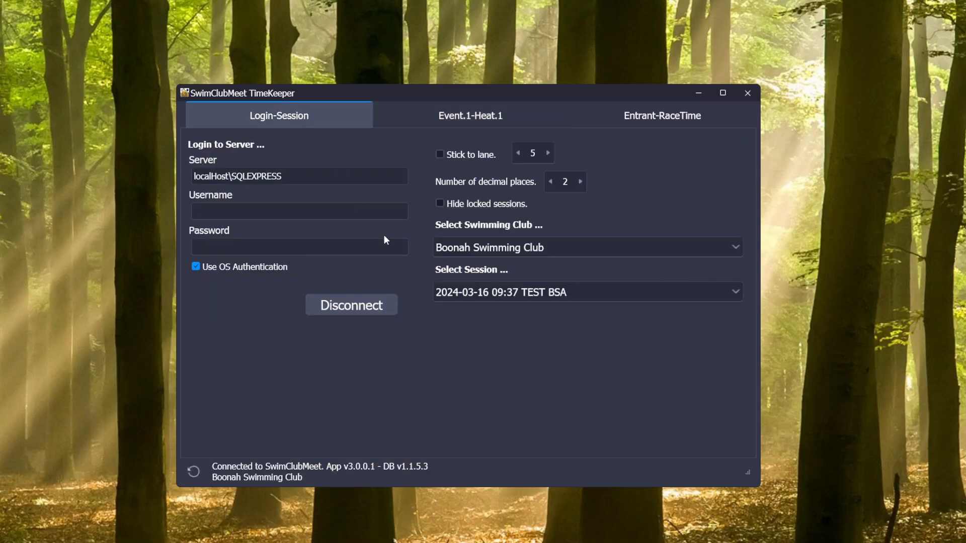
pyautogui.click(466, 155)
pyautogui.click(500, 122)
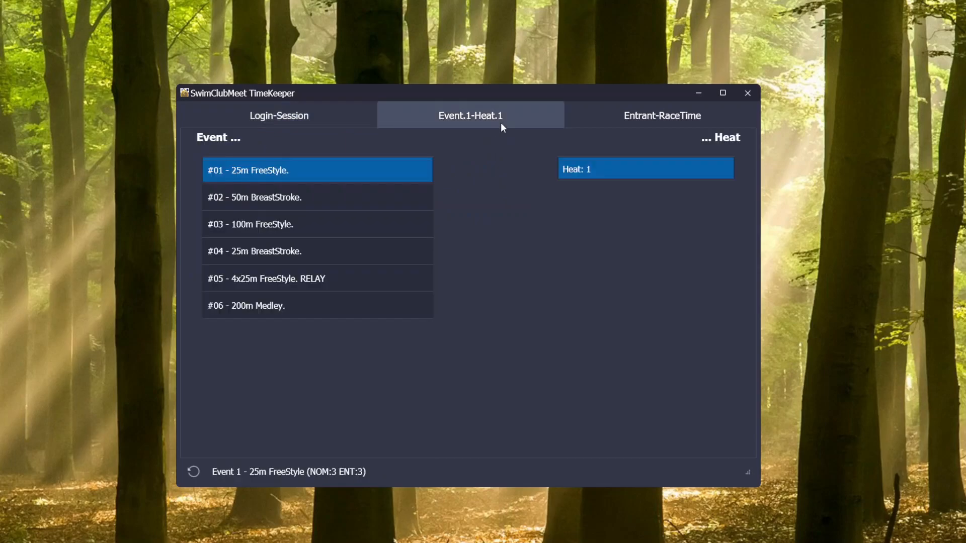
pyautogui.click(338, 206)
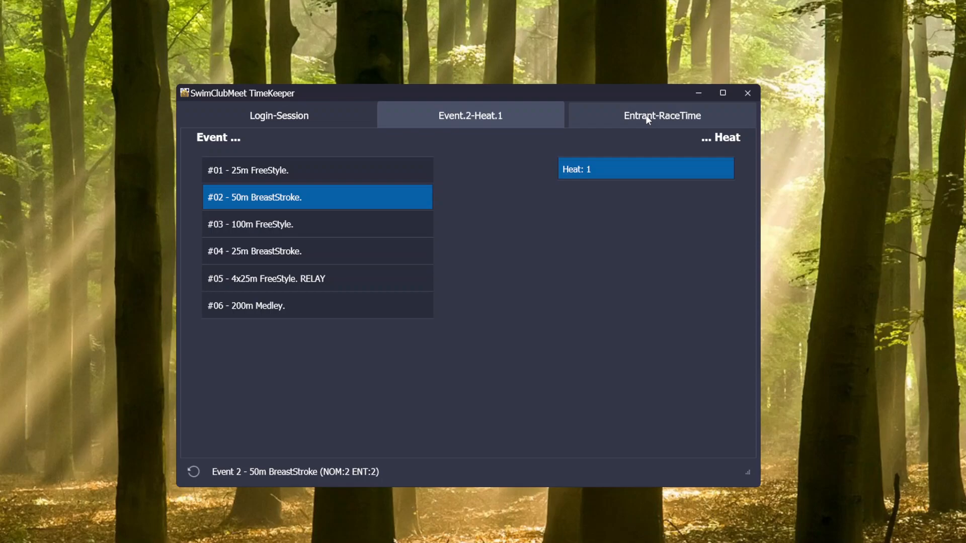
pyautogui.click(647, 119)
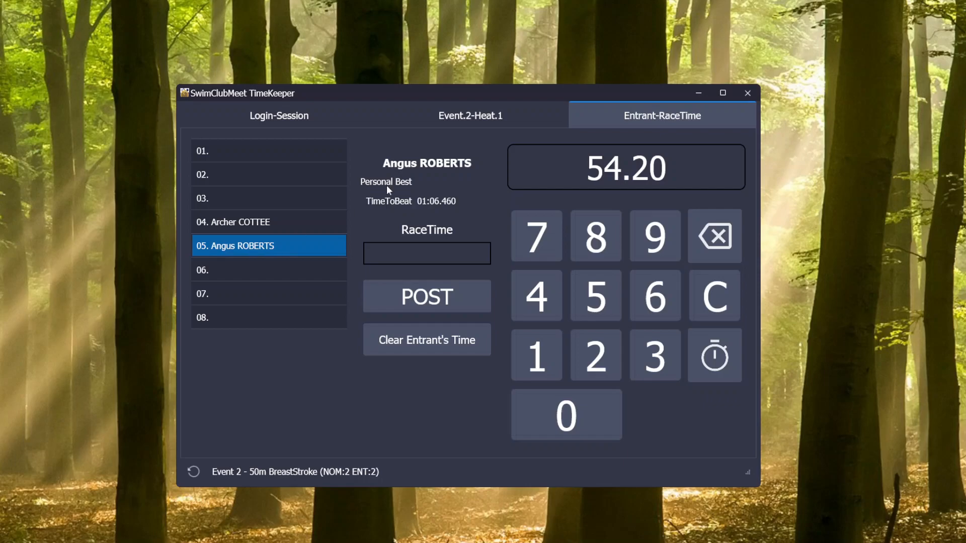
# Select event #01 - 25m FreeStyle and open its entrants.
pyautogui.click(398, 116)
pyautogui.click(248, 170)
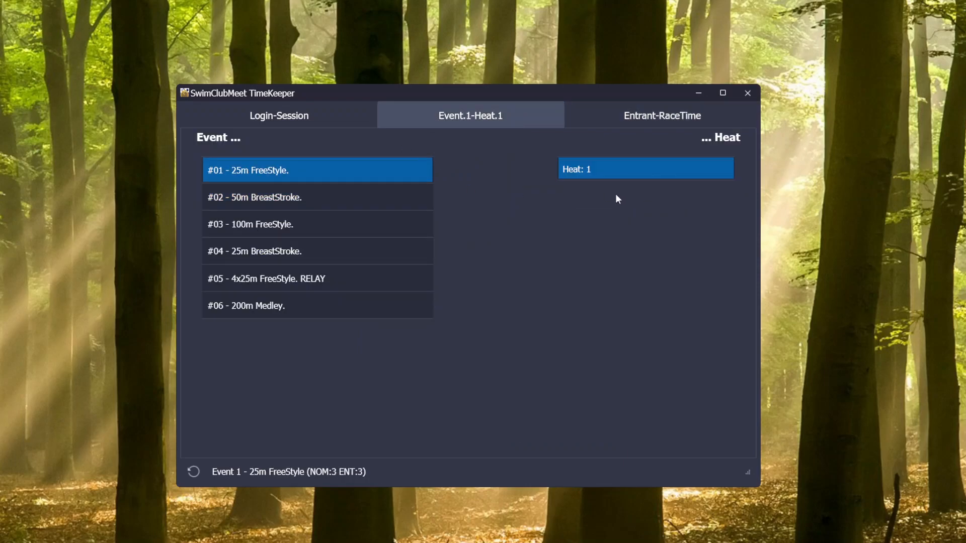
pyautogui.click(678, 121)
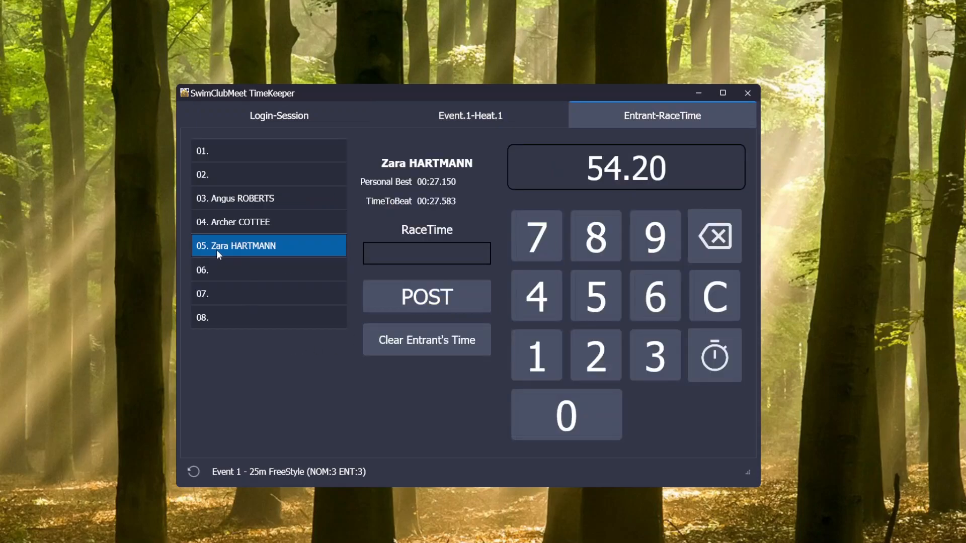
# Look through lanes 1 to 4 of the 25m FreeStyle heat, finishing on lane 4.
pyautogui.click(229, 222)
pyautogui.click(230, 198)
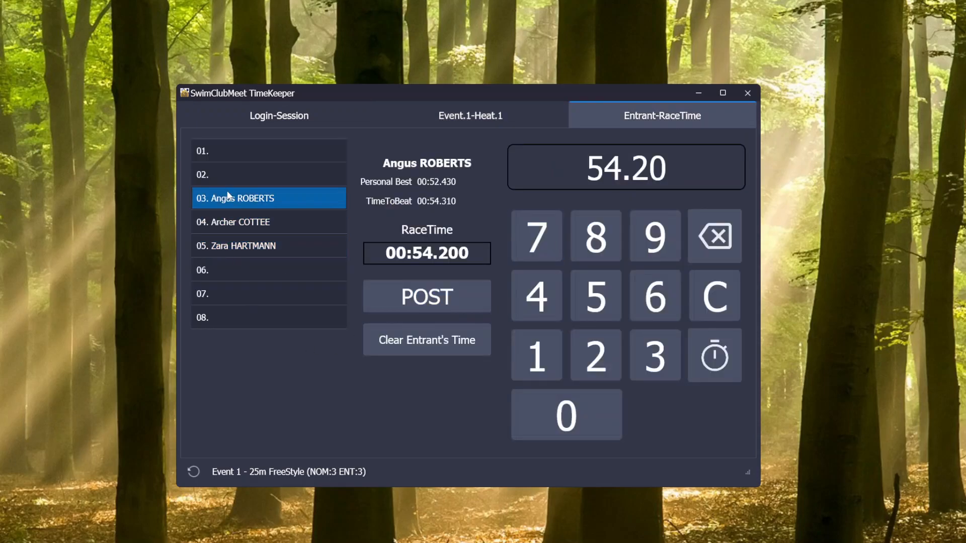
pyautogui.click(231, 173)
pyautogui.click(229, 154)
pyautogui.click(228, 176)
pyautogui.click(230, 199)
pyautogui.click(232, 223)
# Switch to event #02 - 50m BreastStroke and open its entrants.
pyautogui.click(468, 114)
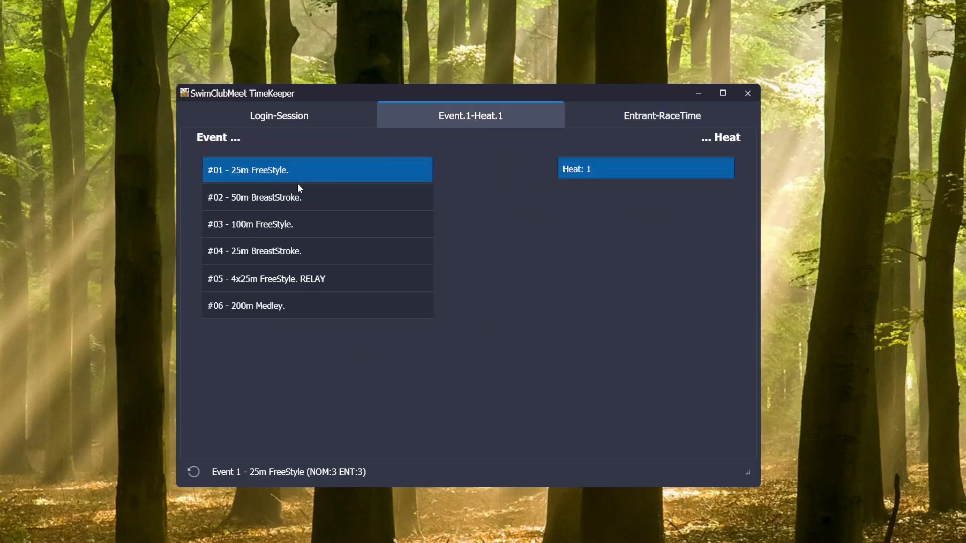
pyautogui.click(299, 196)
pyautogui.click(696, 123)
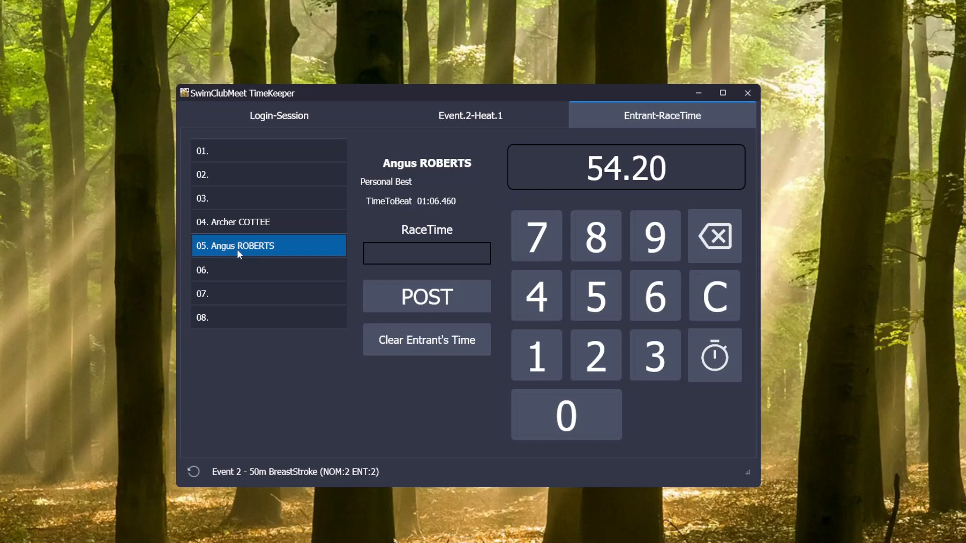
# Check the Stick to lane setting, and look through the neighbouring lanes of event #02 before returning to lane 5.
pyautogui.click(285, 120)
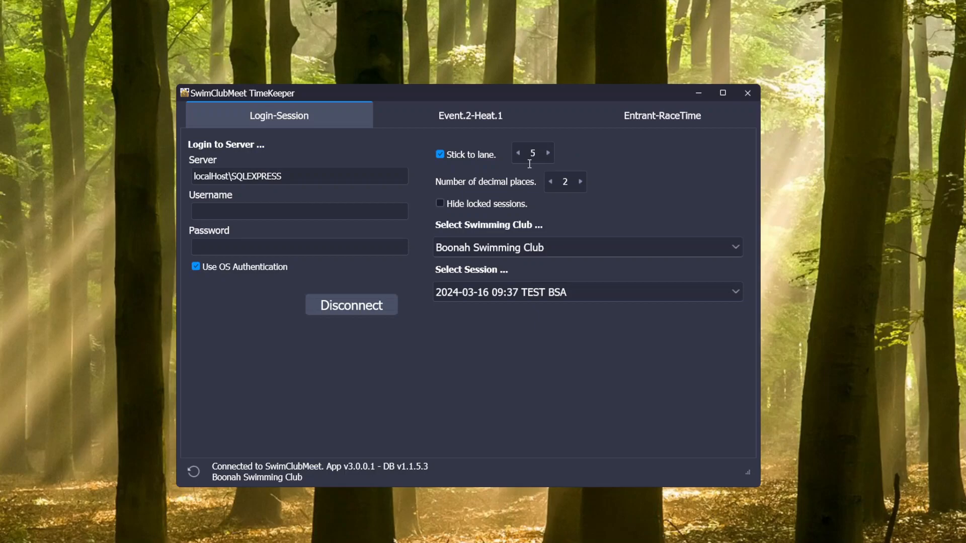
pyautogui.click(645, 116)
pyautogui.click(241, 222)
pyautogui.click(240, 206)
pyautogui.click(242, 182)
pyautogui.click(247, 225)
pyautogui.click(246, 265)
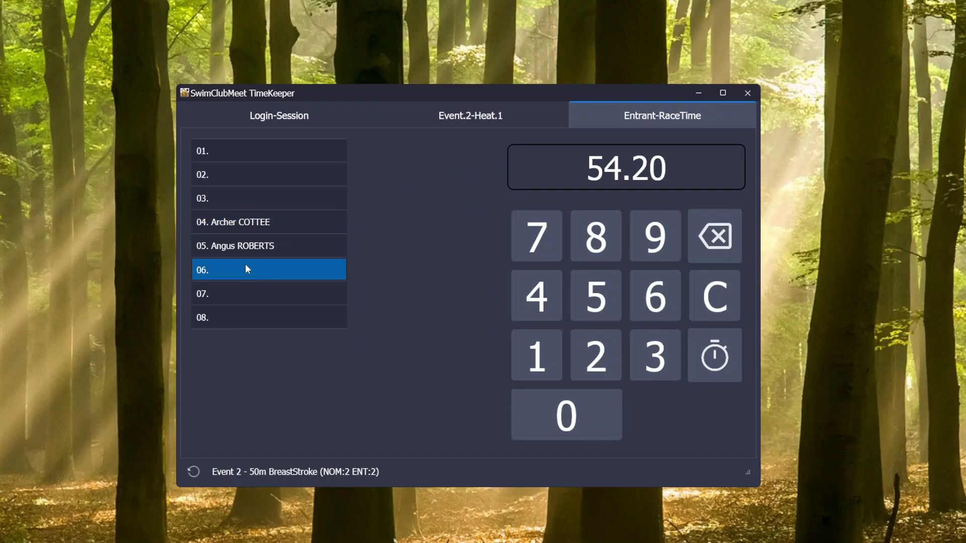
pyautogui.click(244, 250)
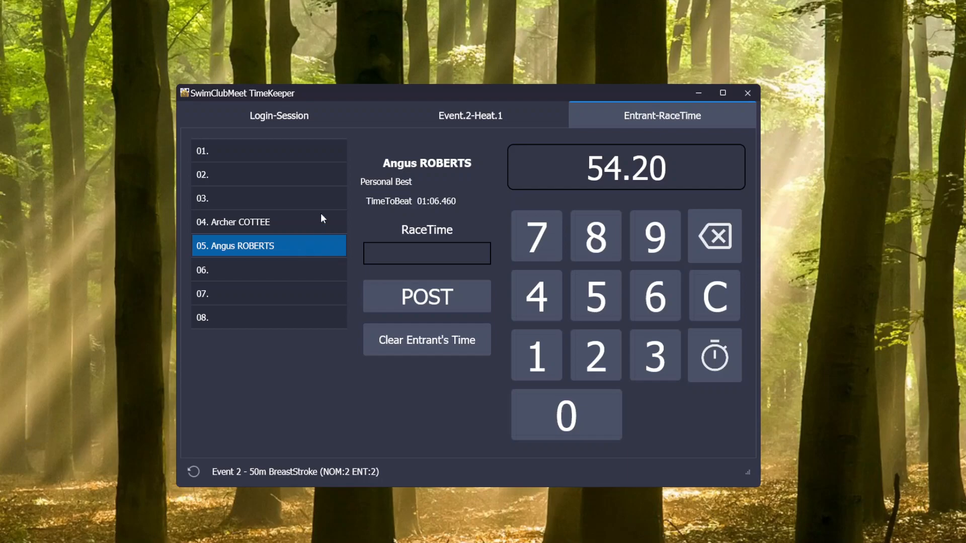
# Turn off Stick to lane, and select the lane 4 entrant of event #02.
pyautogui.click(303, 117)
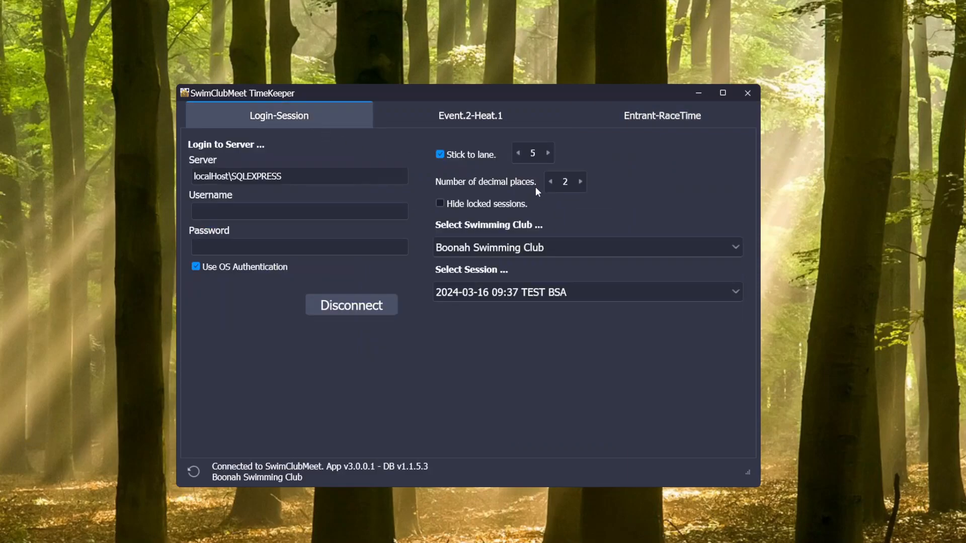
pyautogui.click(440, 155)
pyautogui.click(608, 123)
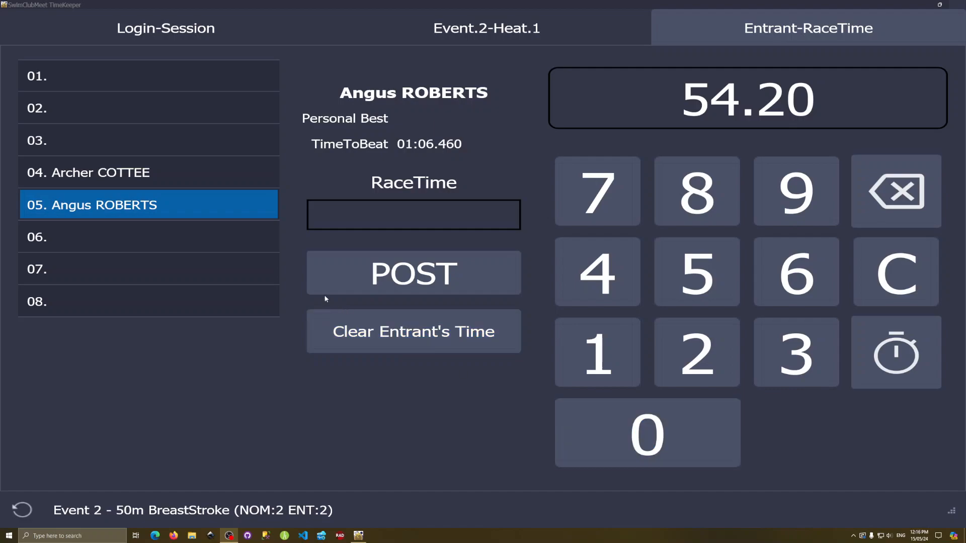
pyautogui.click(190, 172)
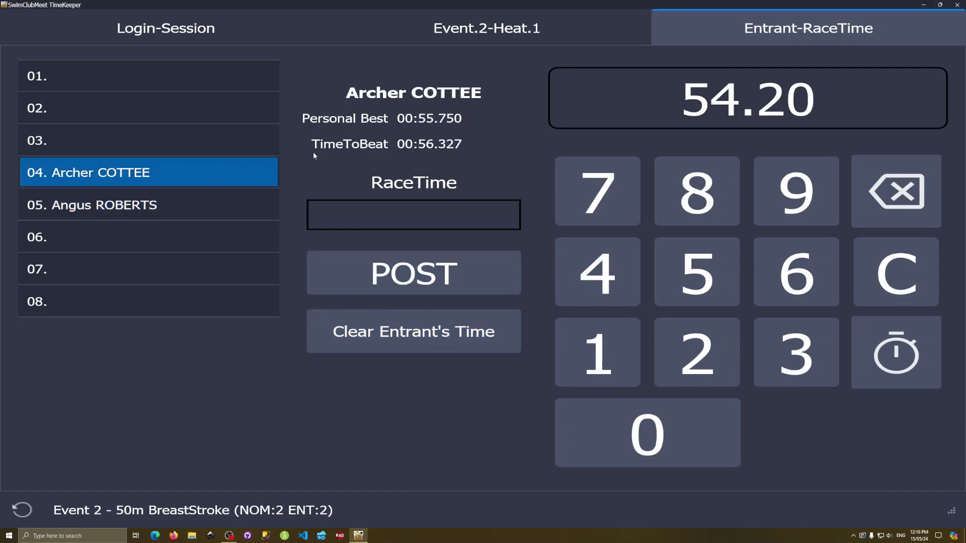
# Step through the event list down to #05 - 4x25m FreeStyle RELAY, and reselect #02 - 50m BreastStroke.
pyautogui.click(449, 33)
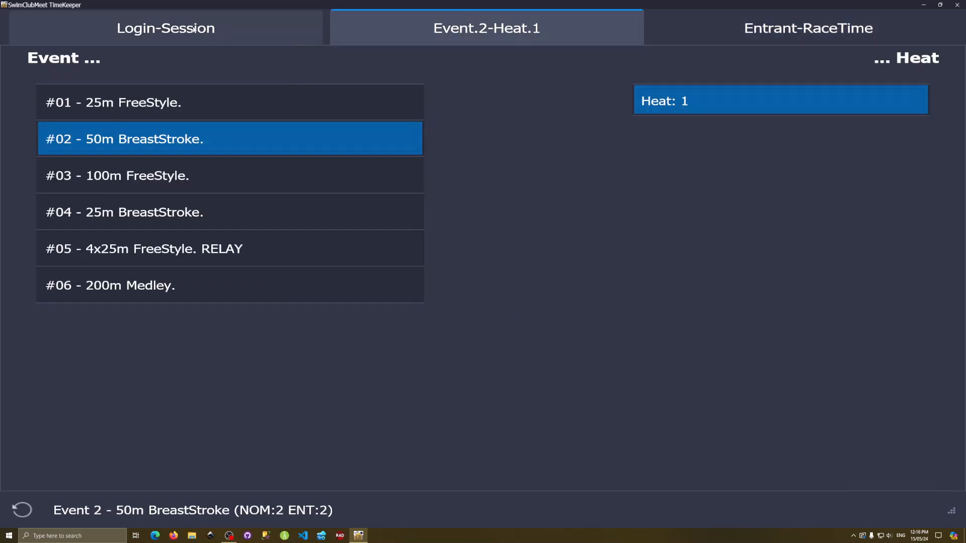
pyautogui.press('Down')
pyautogui.press('Down')
pyautogui.press('Down')
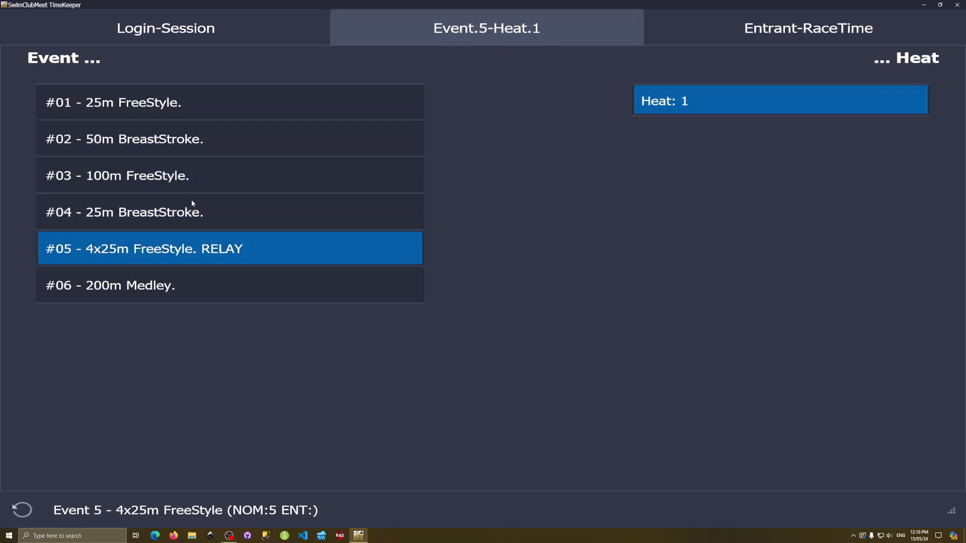
pyautogui.click(195, 202)
pyautogui.click(186, 149)
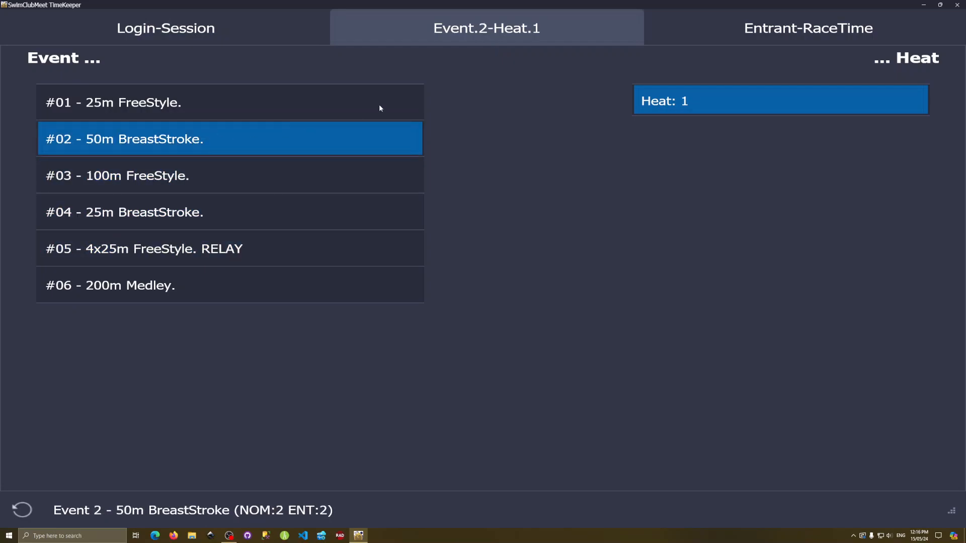
# Reopen the entrants of event #02, and restore the maximized window to its smaller size.
pyautogui.click(225, 37)
pyautogui.click(459, 37)
pyautogui.click(750, 25)
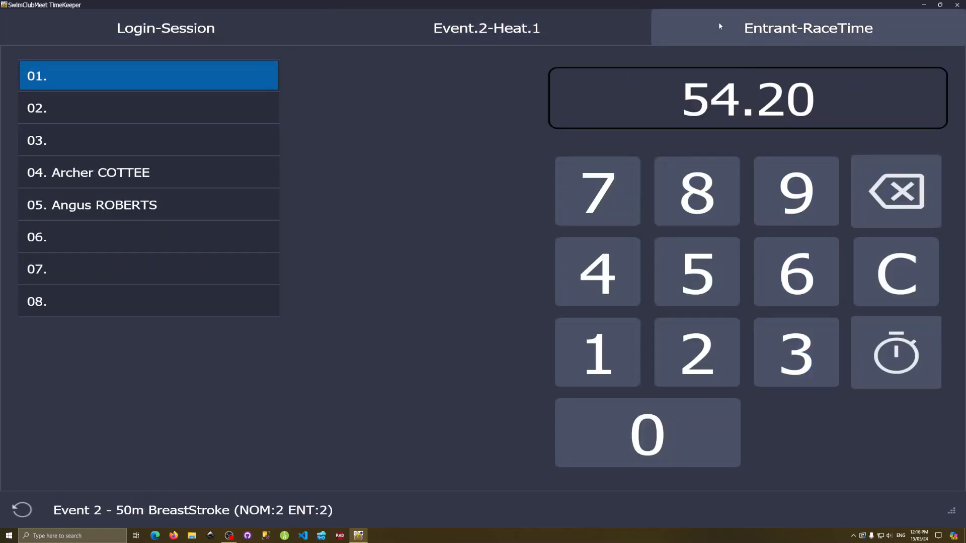
pyautogui.doubleClick(668, 6)
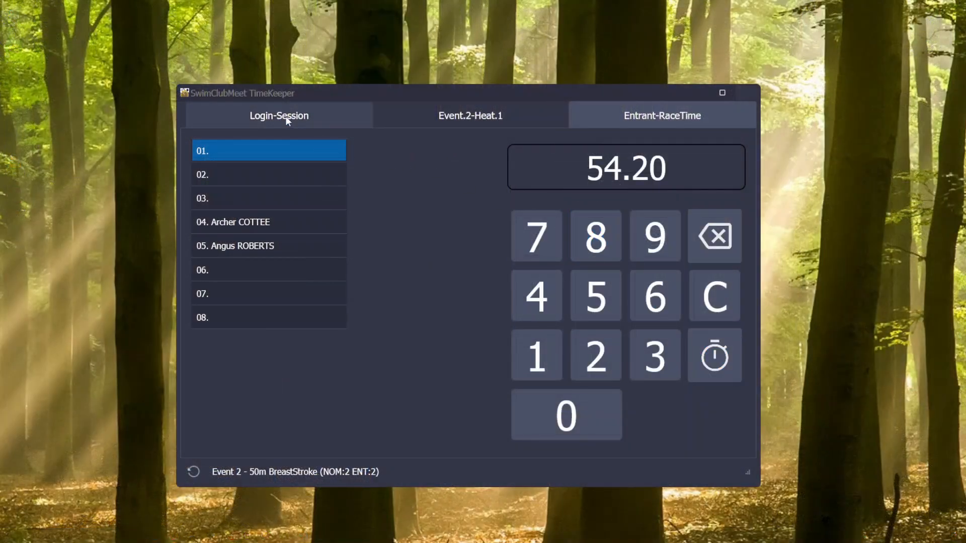
# Revisit the session settings and the event list, ending on the entrants' race times.
pyautogui.click(288, 120)
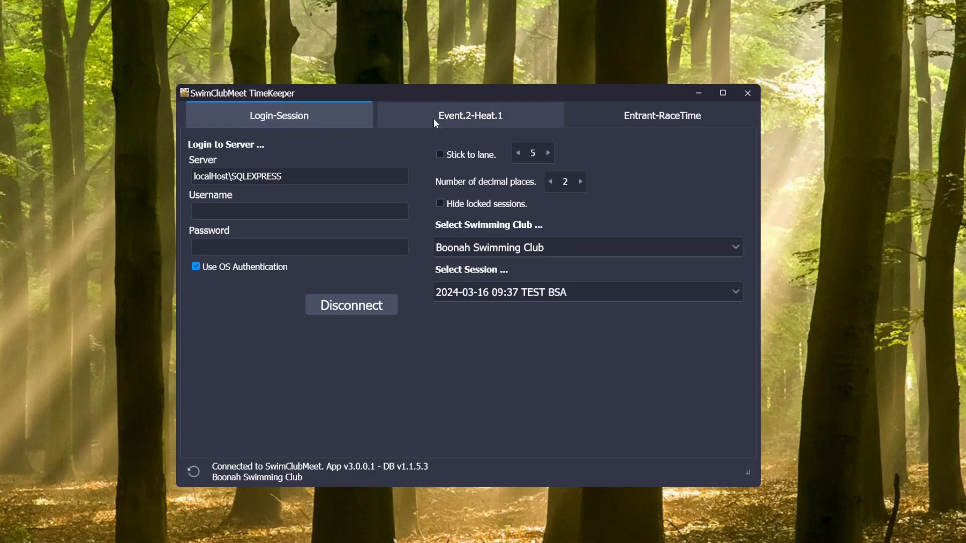
pyautogui.click(447, 118)
pyautogui.click(596, 123)
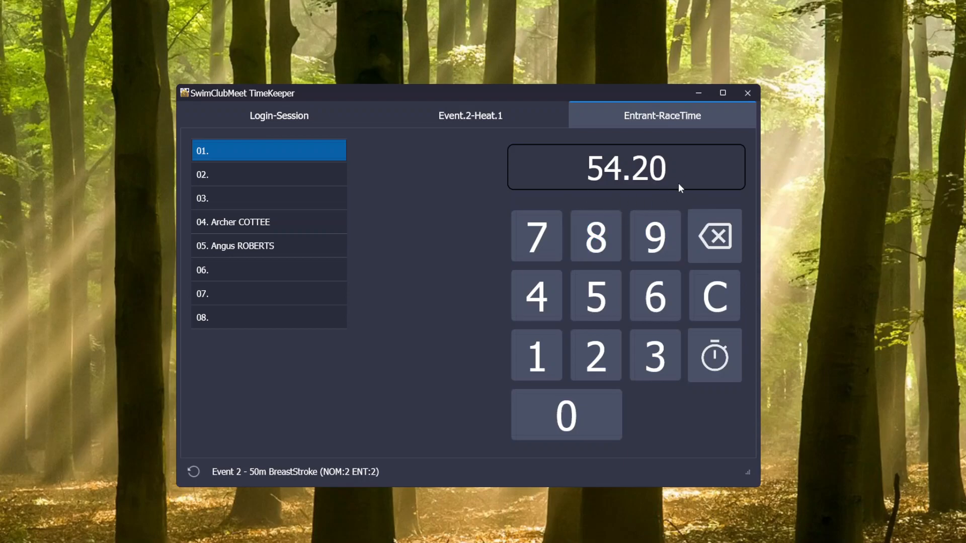
# Select the lane 4 entrant, delete the entered time digit by digit, and enter 56.23.
pyautogui.click(280, 224)
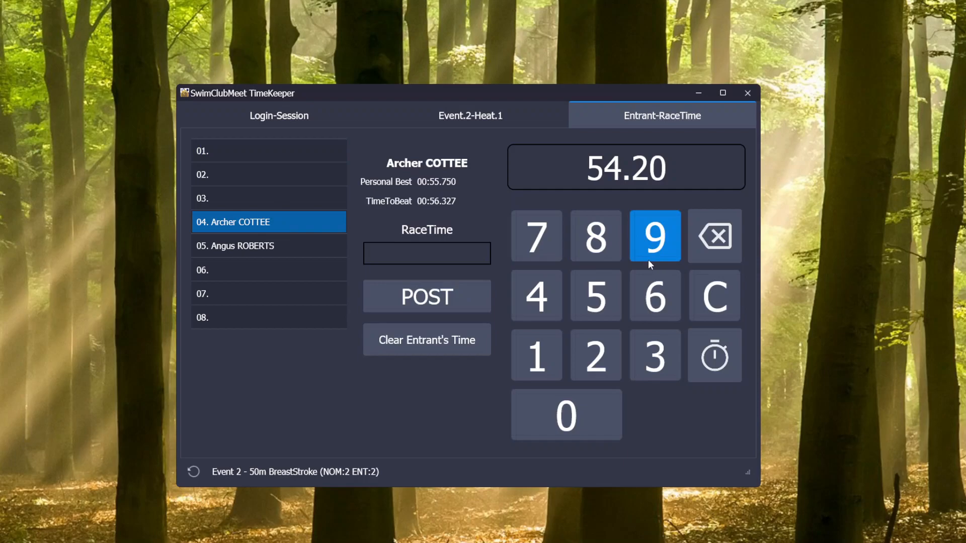
pyautogui.click(700, 244)
pyautogui.click(701, 244)
pyautogui.click(700, 244)
pyautogui.click(701, 245)
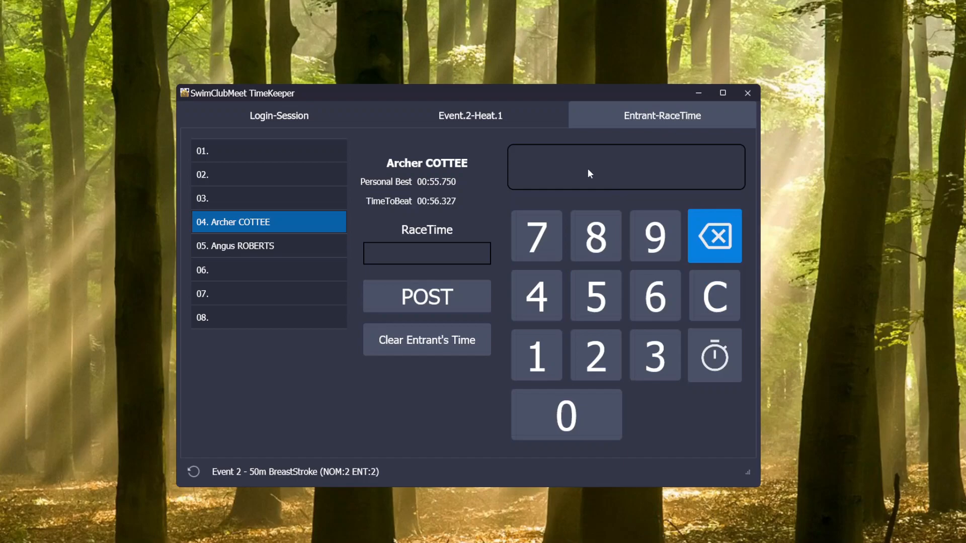
pyautogui.click(602, 298)
pyautogui.click(654, 297)
pyautogui.click(597, 343)
pyautogui.click(655, 355)
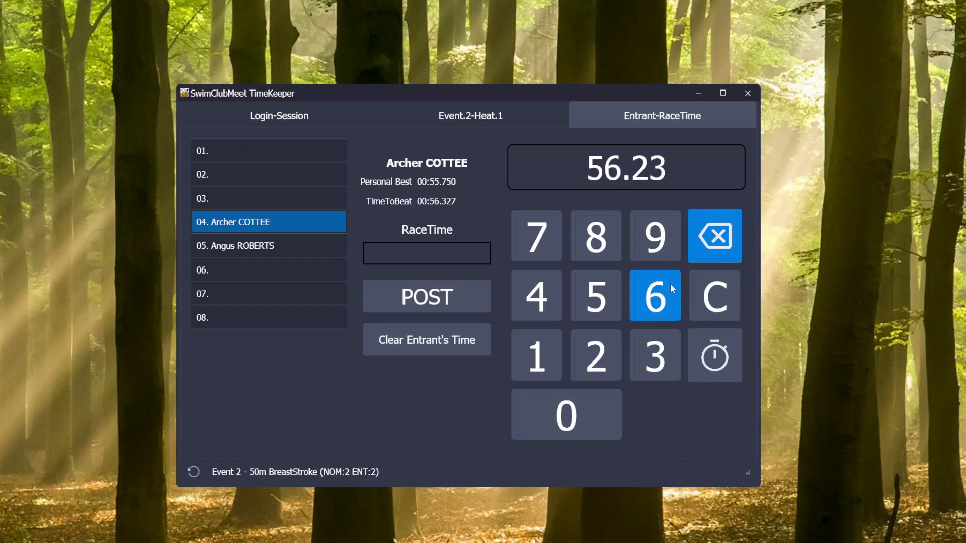
# Open the login and session settings.
pyautogui.click(474, 118)
pyautogui.click(311, 111)
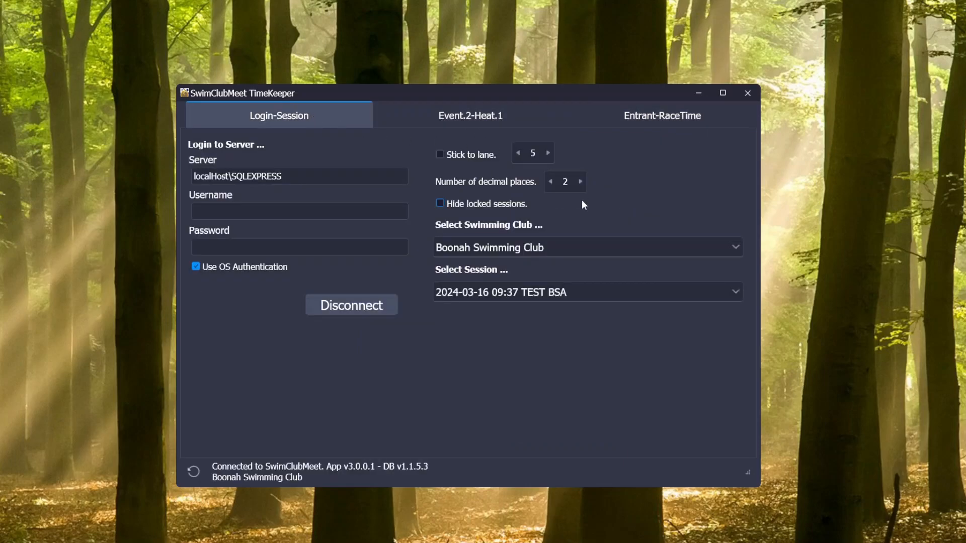